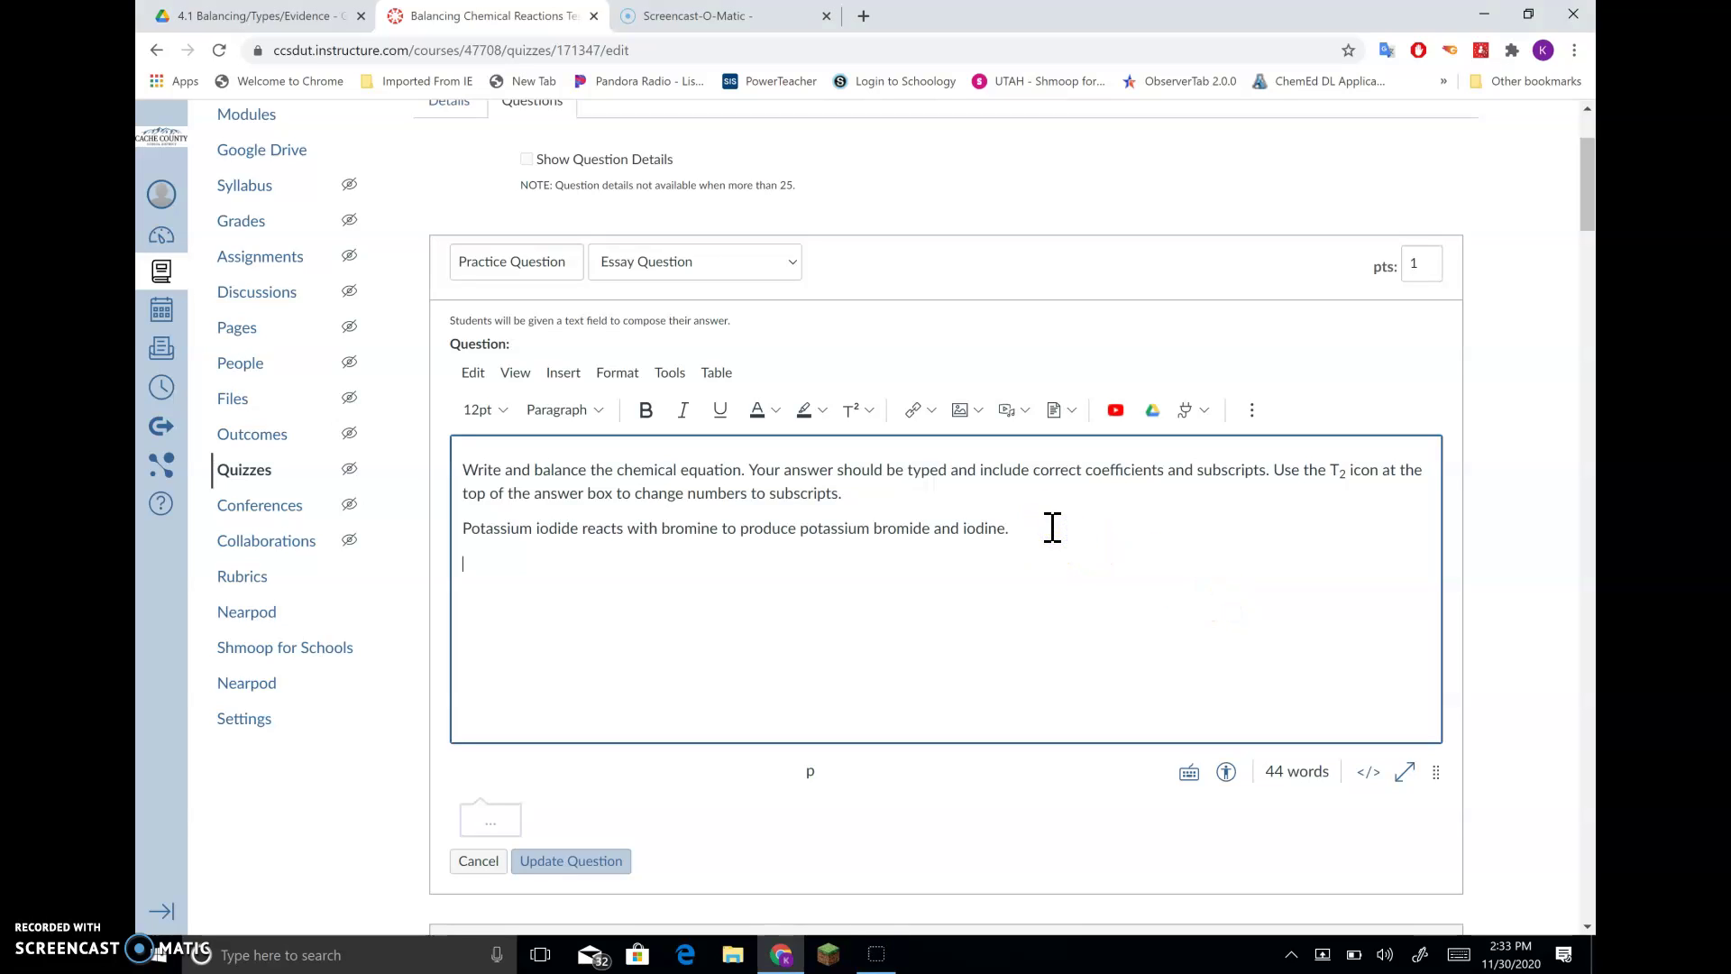
Add a blank line after the 'iodine.' sentence in the question prompt
{"action": "key", "text": "Return"}
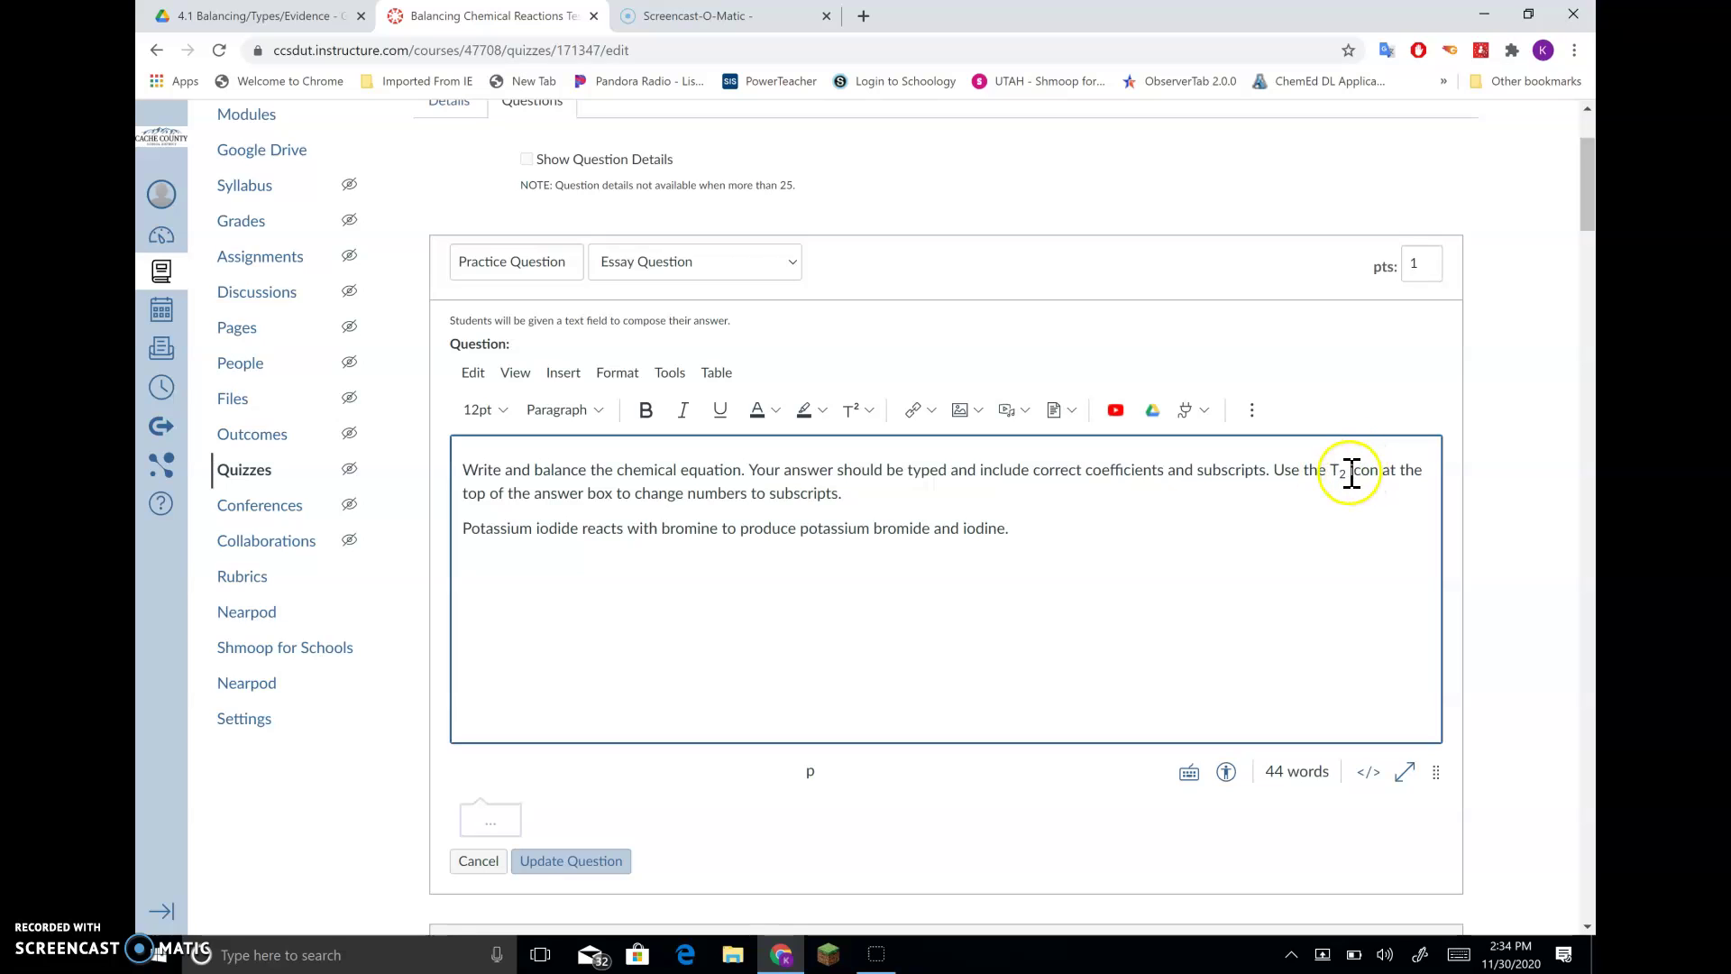
{"action": "left_click", "coordinate": [856, 410]}
{"action": "left_click", "coordinate": [871, 414]}
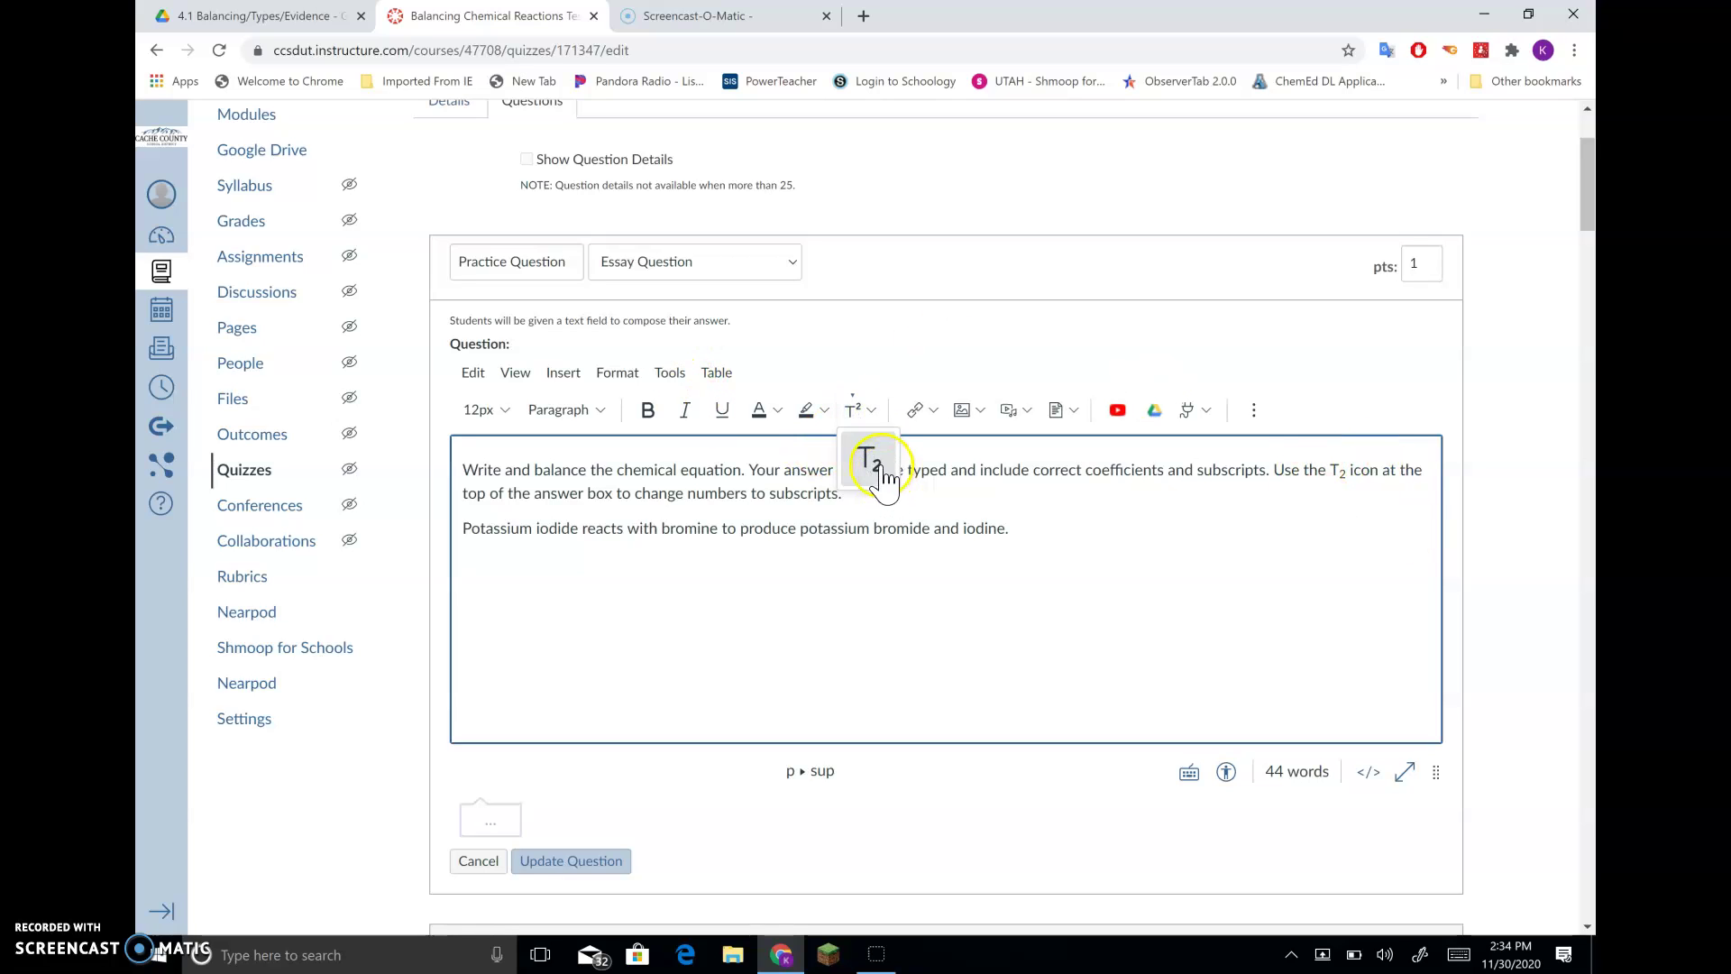
{"action": "left_click", "coordinate": [880, 467]}
{"action": "left_click", "coordinate": [866, 409]}
{"action": "left_click", "coordinate": [873, 459]}
{"action": "left_click", "coordinate": [866, 410]}
{"action": "left_click", "coordinate": [869, 412]}
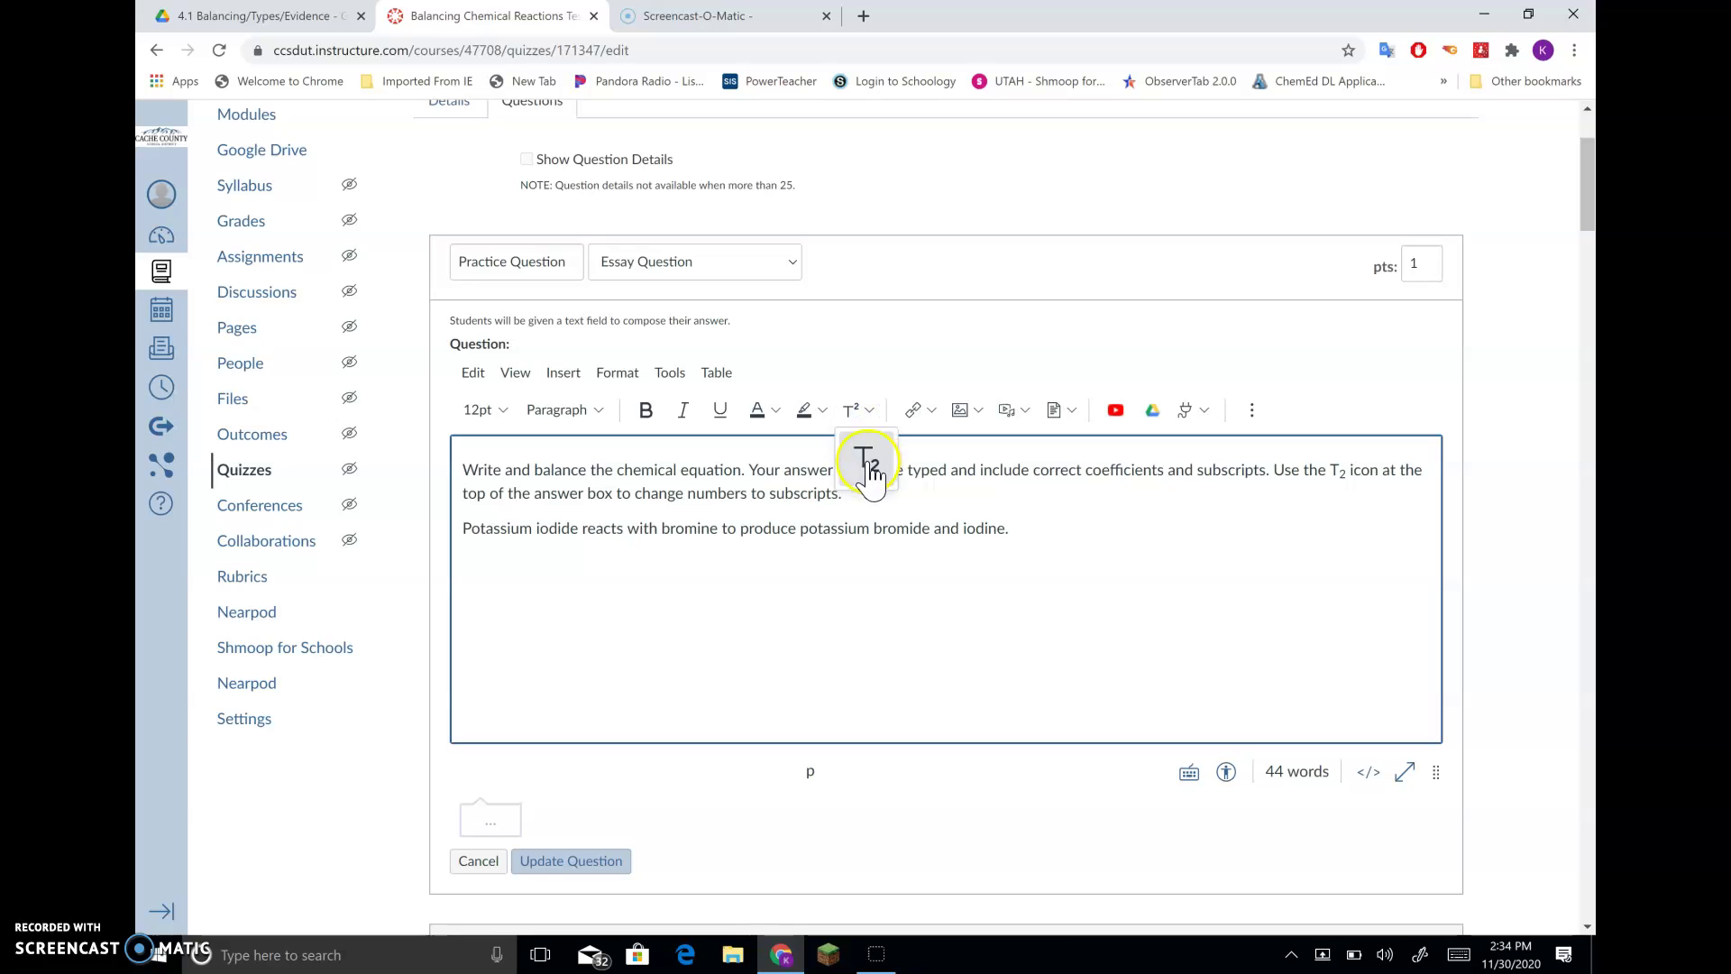
{"action": "left_click", "coordinate": [873, 463]}
{"action": "left_click", "coordinate": [857, 409]}
{"action": "left_click", "coordinate": [867, 413]}
{"action": "left_click", "coordinate": [1042, 535]}
{"action": "type", "text": "KI + Br2 --> KBr + I2"}
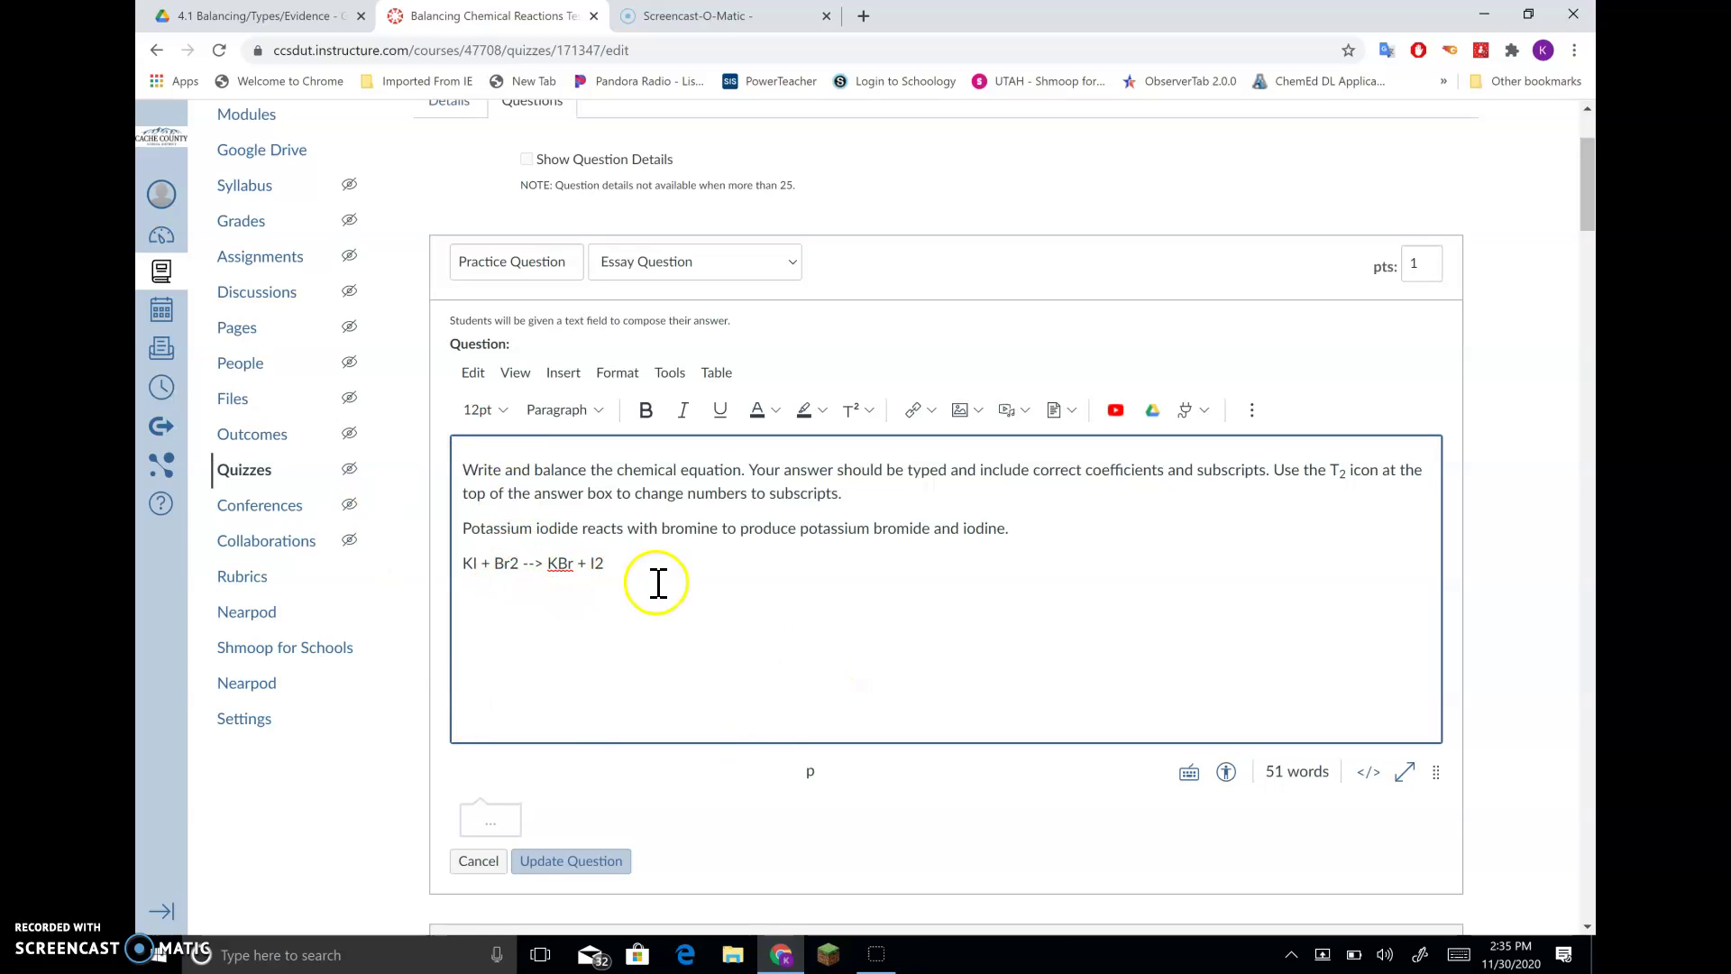
Format the 2 in Br2 as a subscript (T₂), giving Br₂
{"action": "left_click", "coordinate": [511, 565]}
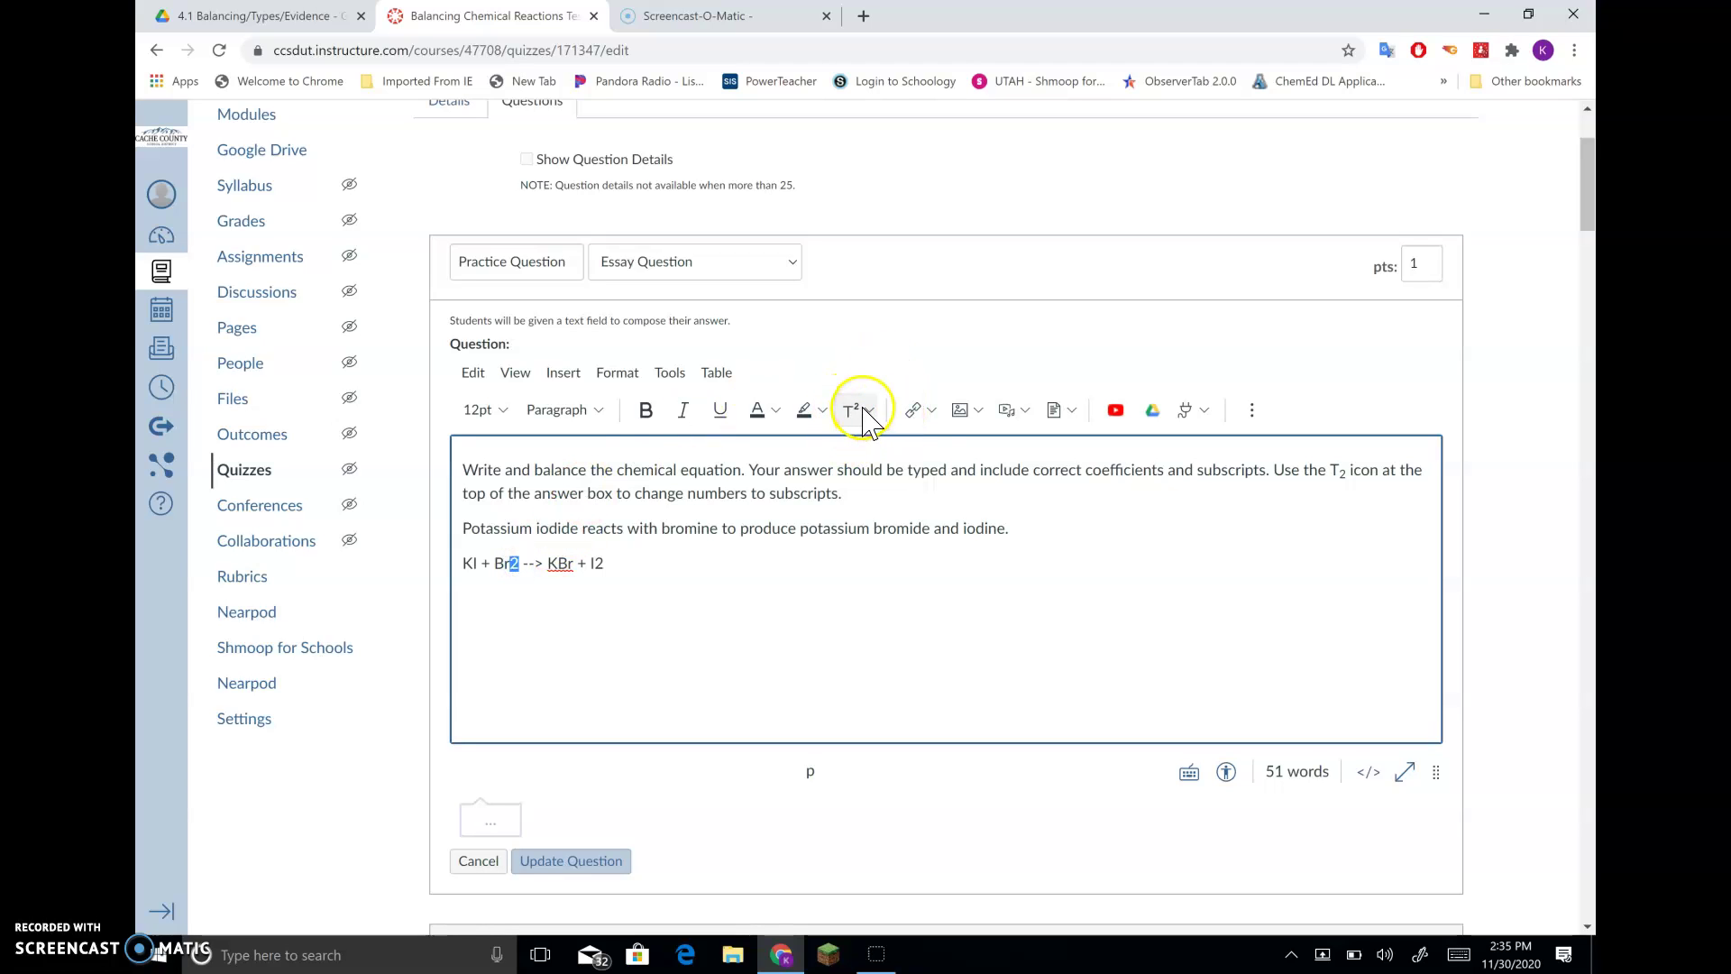
{"action": "left_click", "coordinate": [866, 412]}
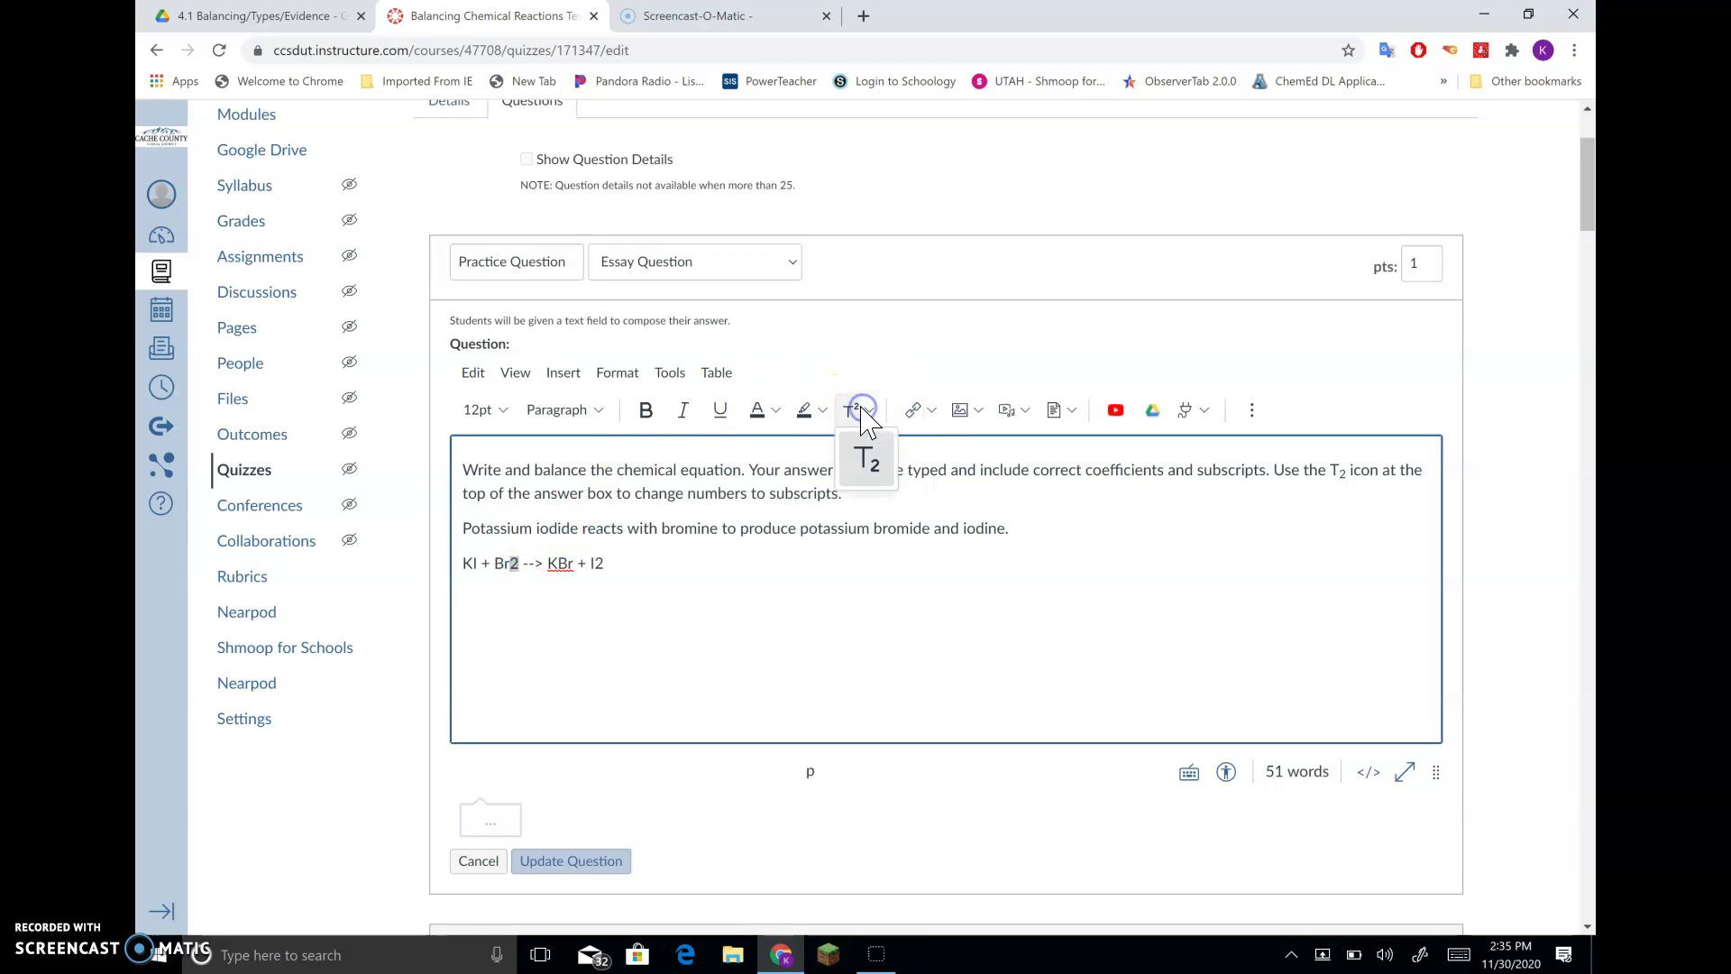
{"action": "left_click", "coordinate": [876, 467]}
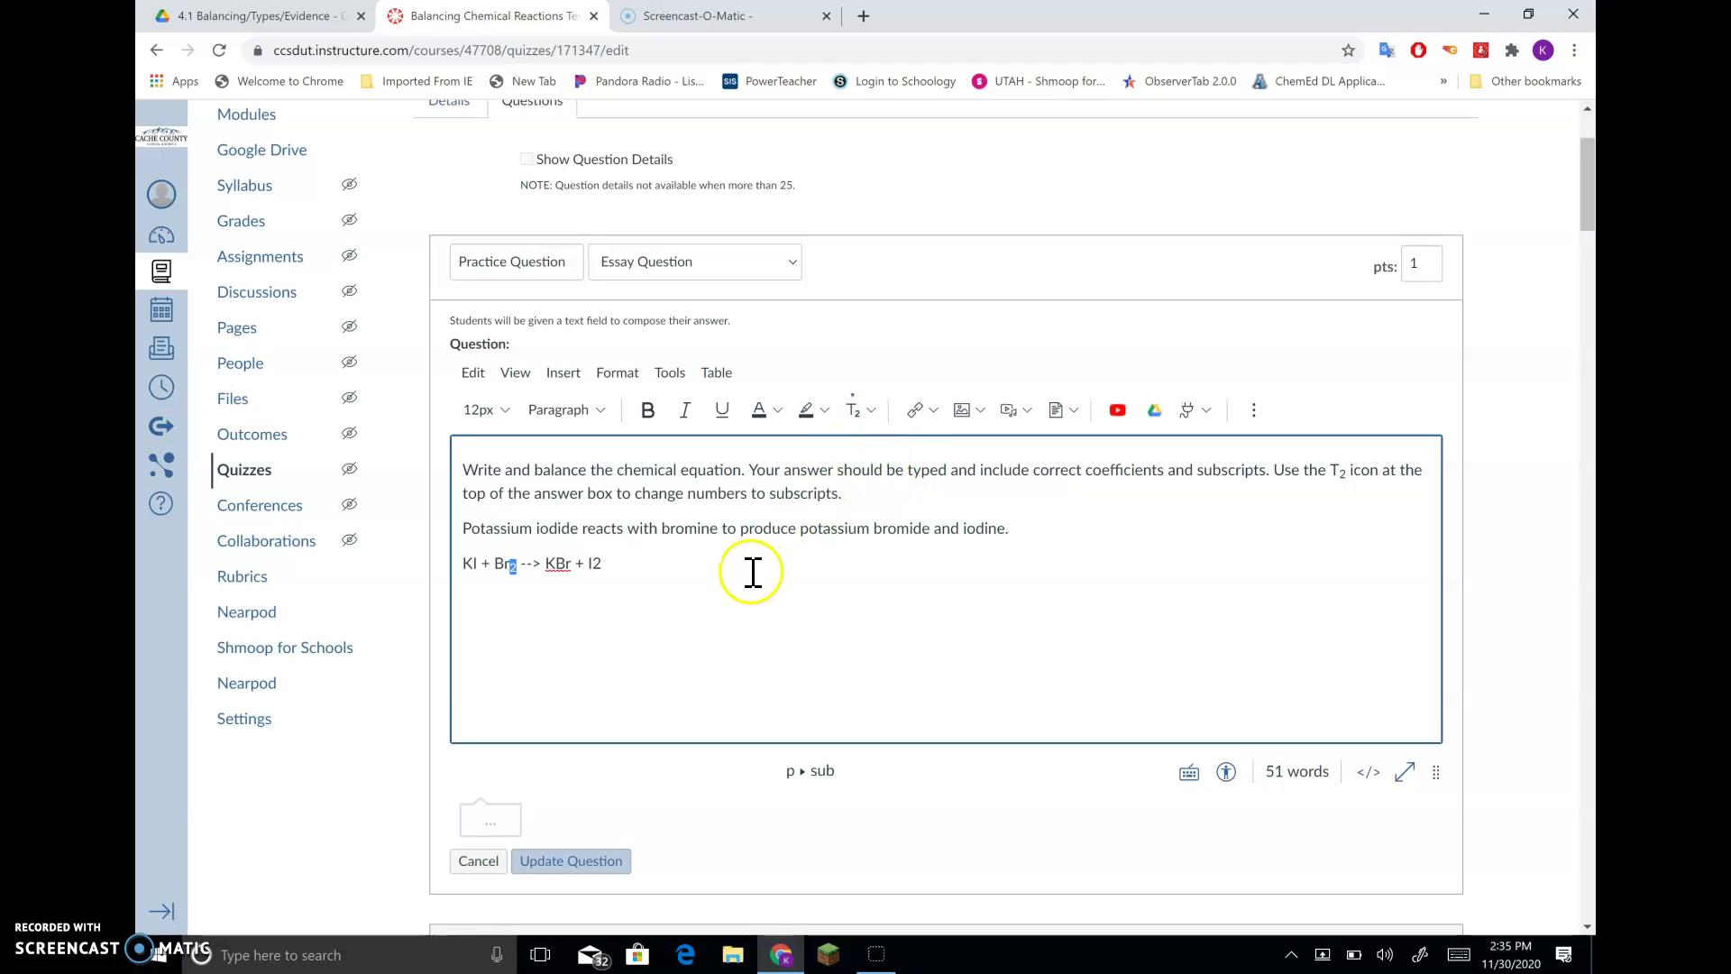
Format the 2 in I2 as a subscript (T₂), giving I₂
{"action": "left_click", "coordinate": [516, 578]}
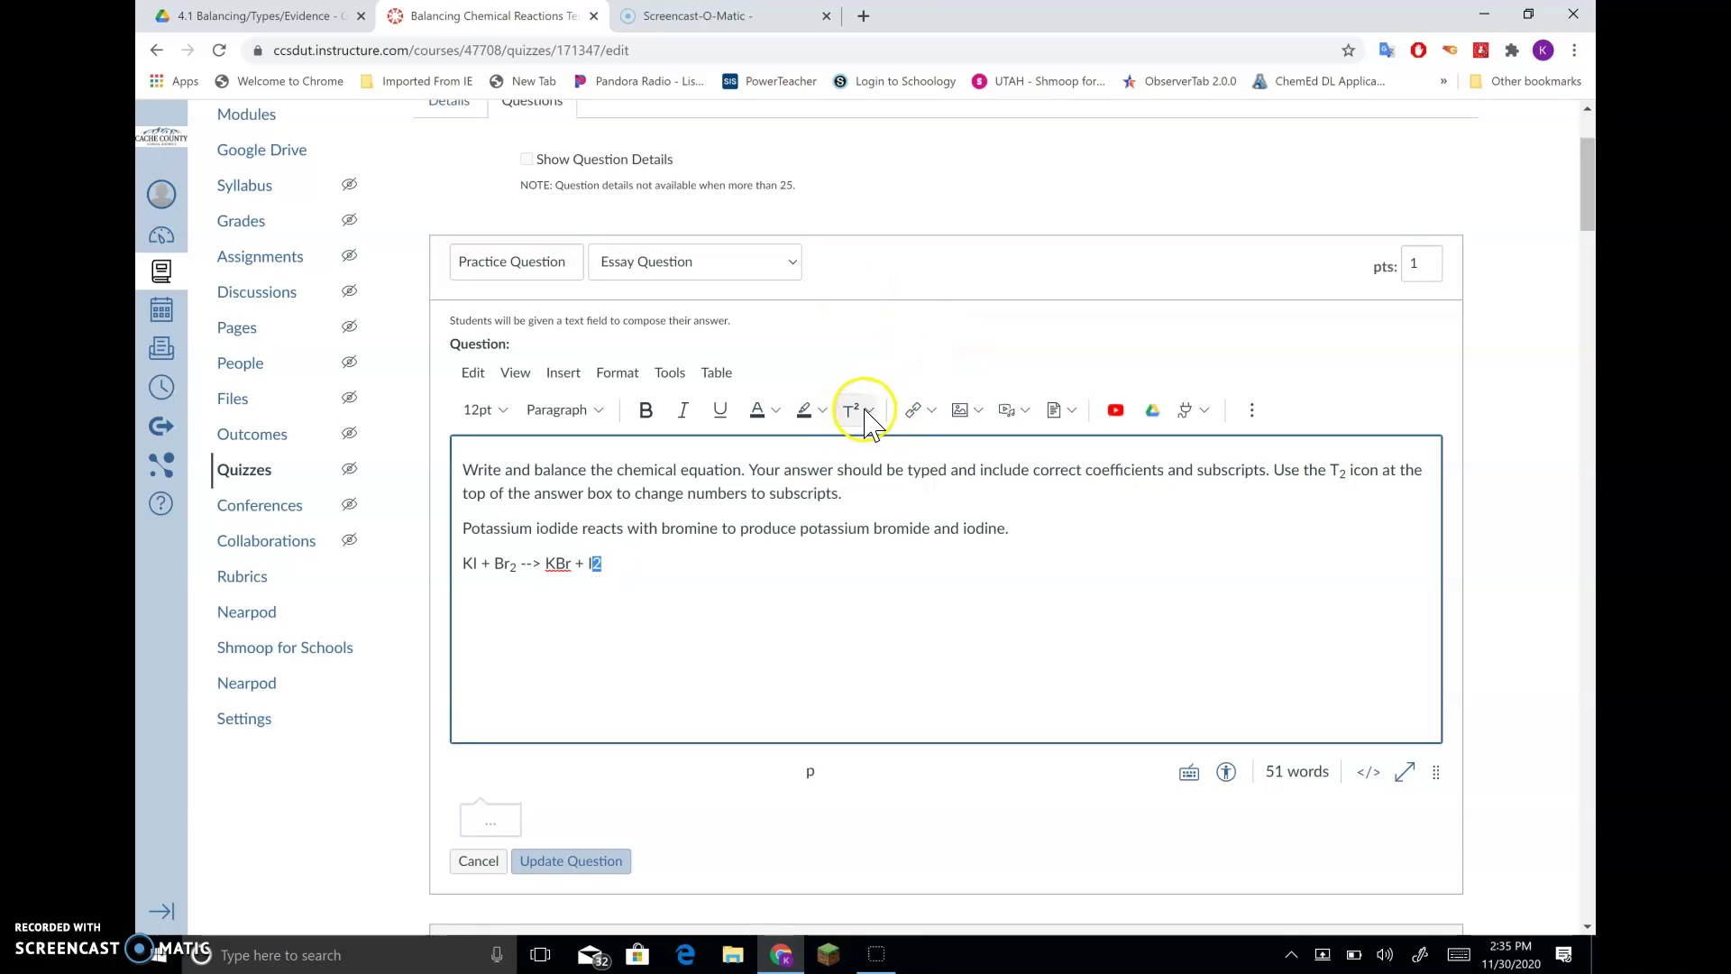
{"action": "left_click", "coordinate": [867, 413]}
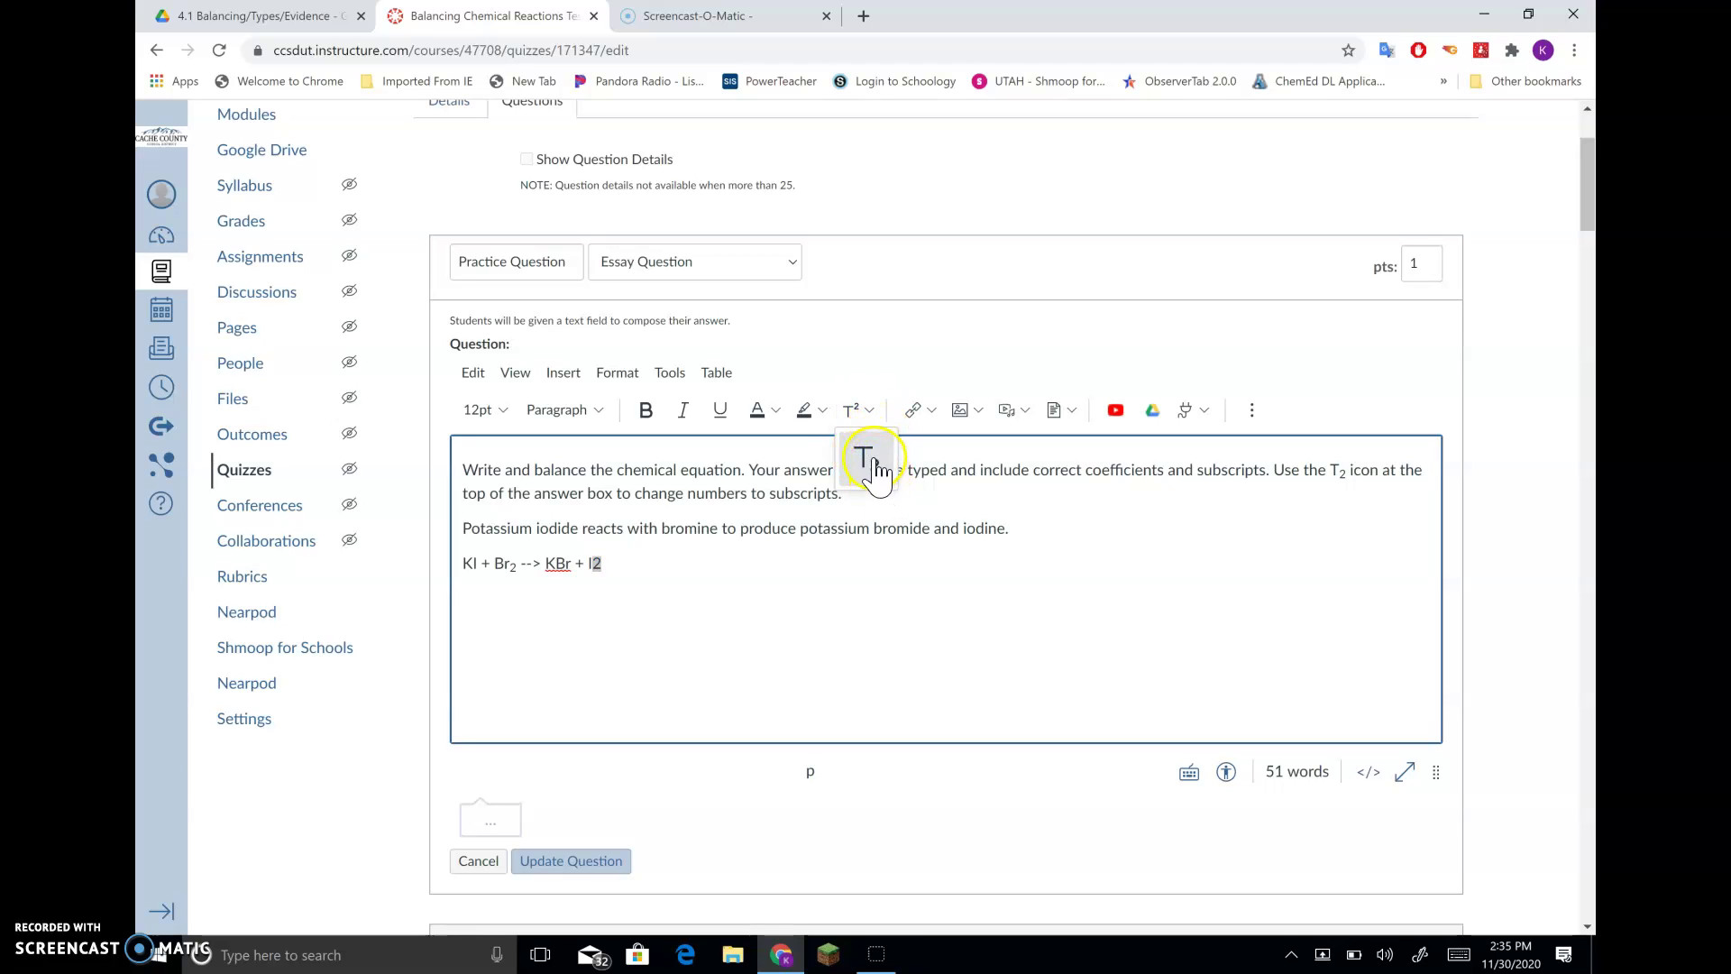
{"action": "left_click", "coordinate": [873, 467]}
{"action": "left_click", "coordinate": [692, 565]}
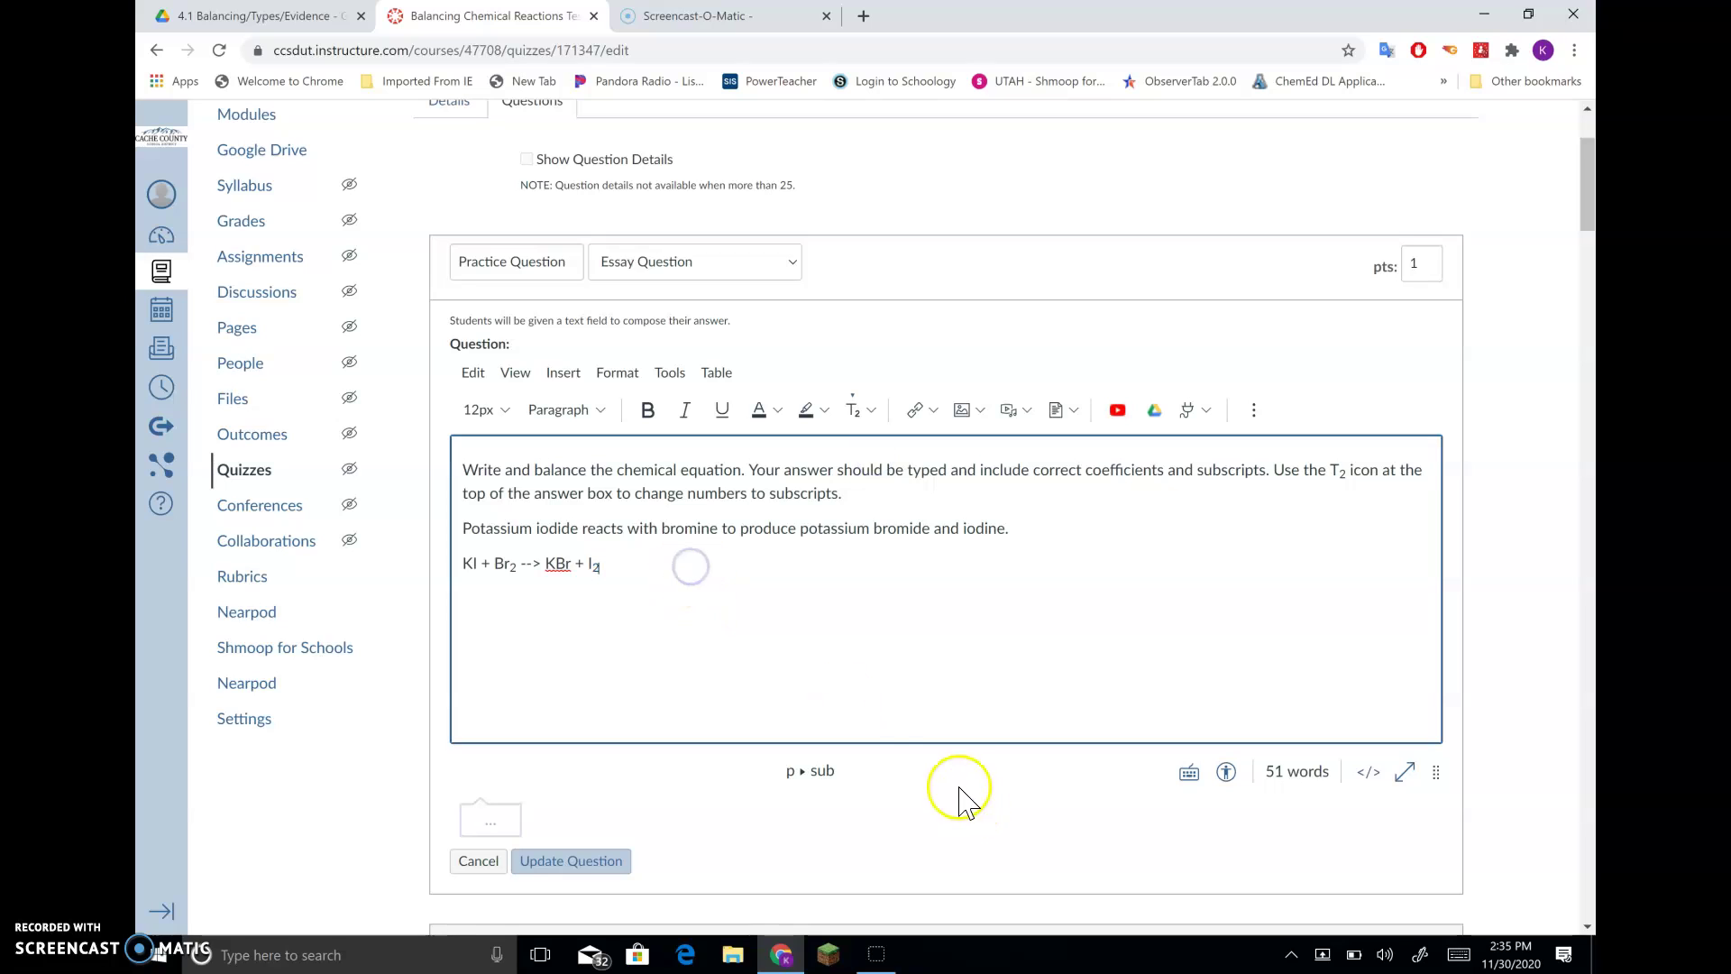
Insert coefficient 2 at the start of the equation and before KBr
{"action": "key", "text": "Return"}
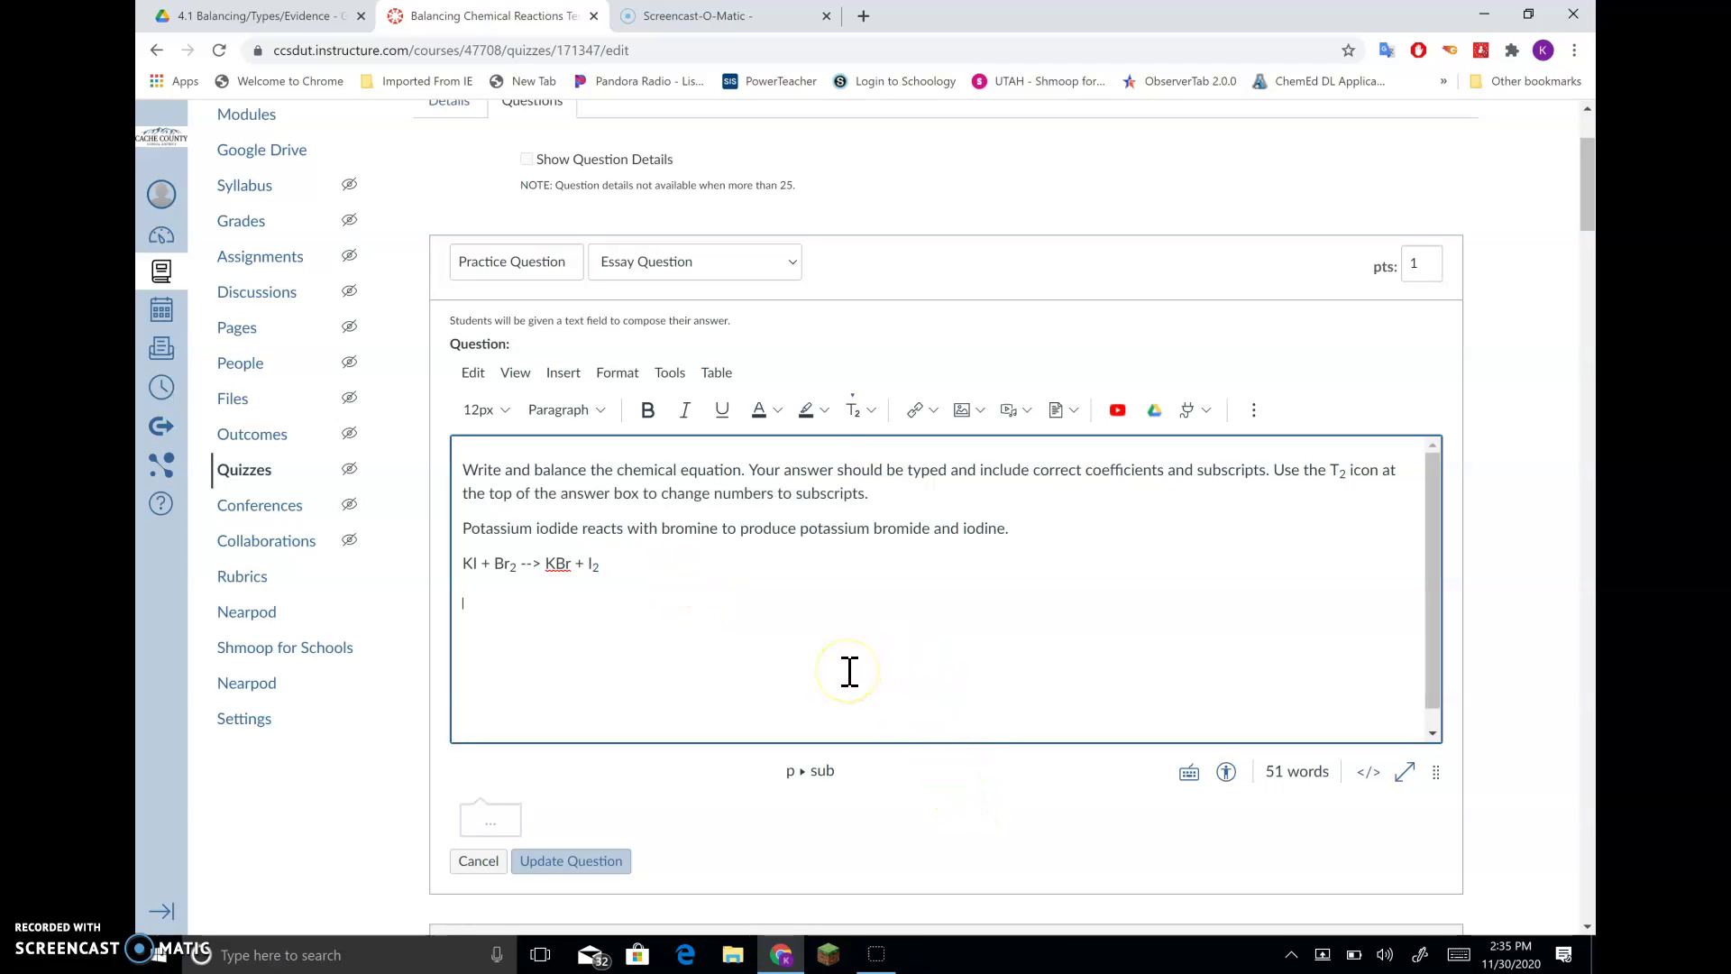
{"action": "left_click", "coordinate": [462, 562]}
{"action": "type", "text": "2"}
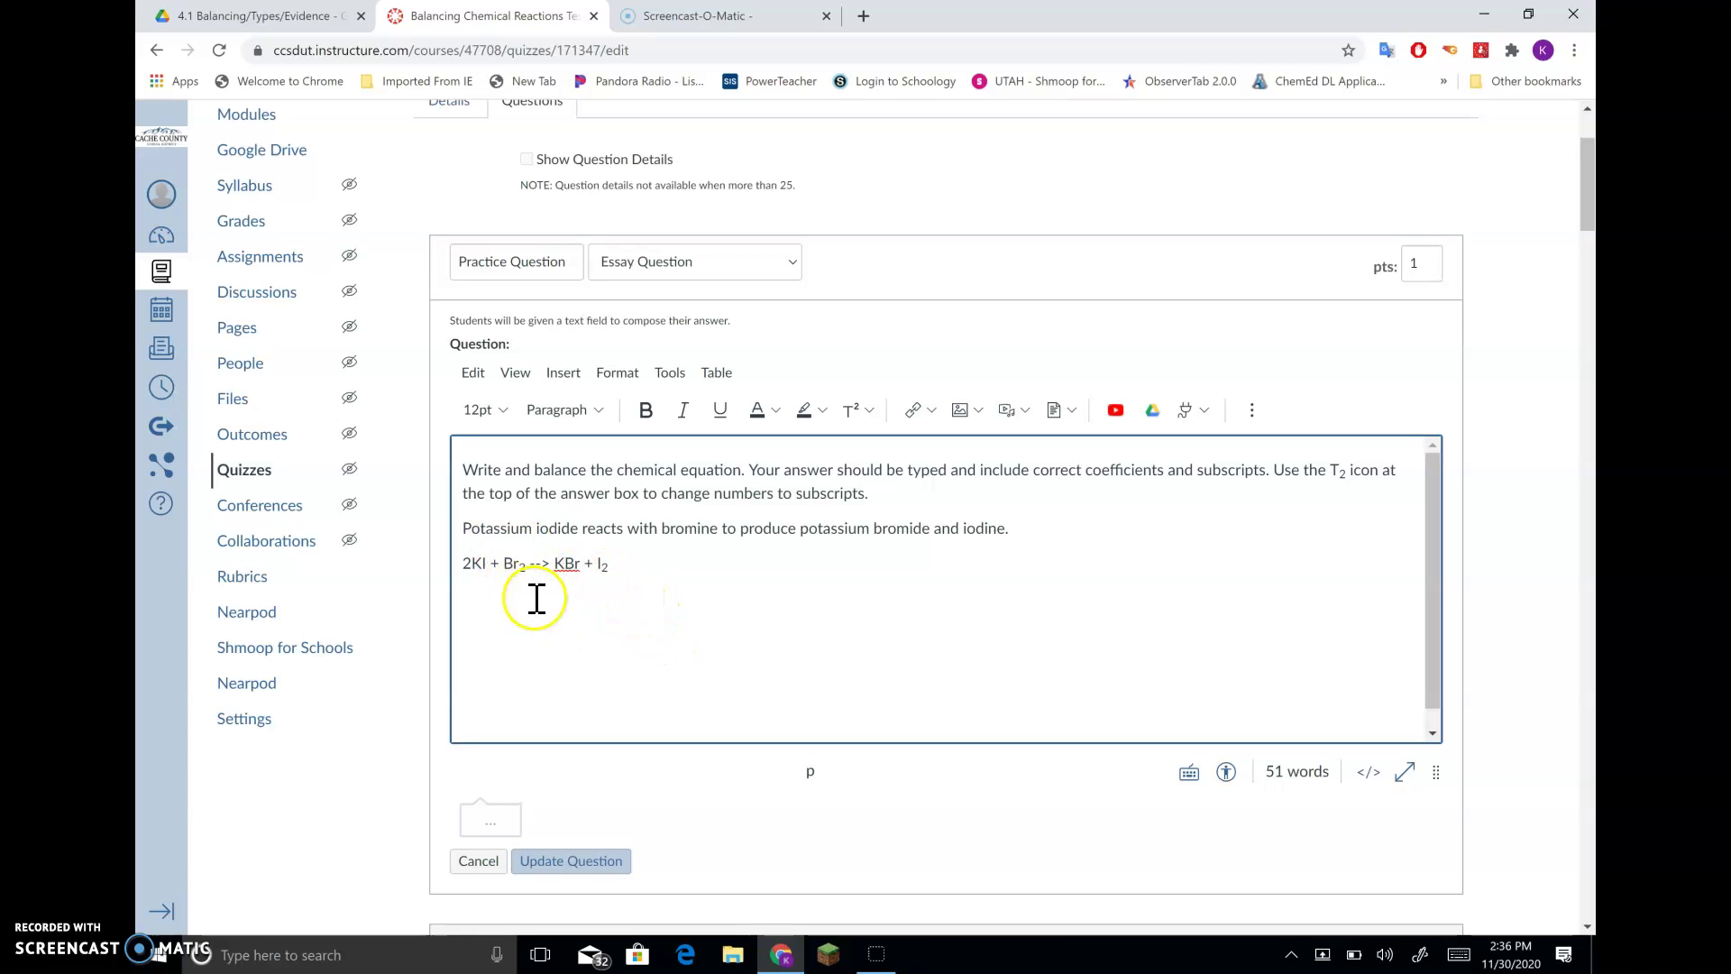
{"action": "left_click", "coordinate": [554, 565]}
{"action": "left_click", "coordinate": [657, 569]}
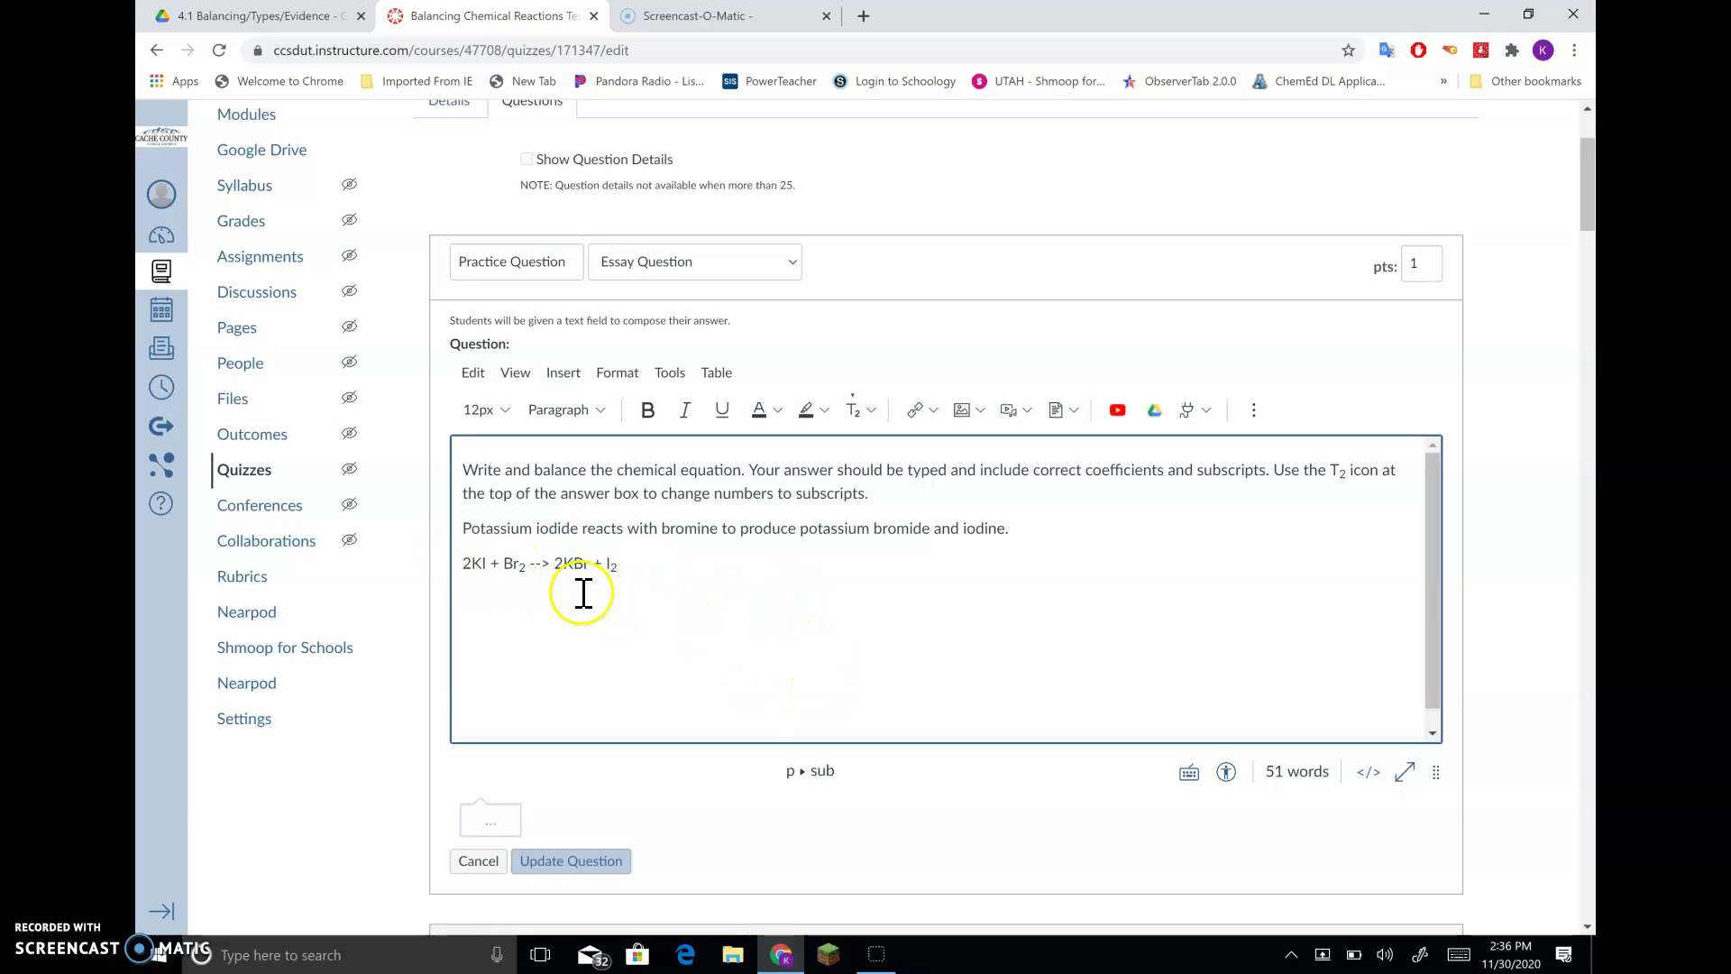